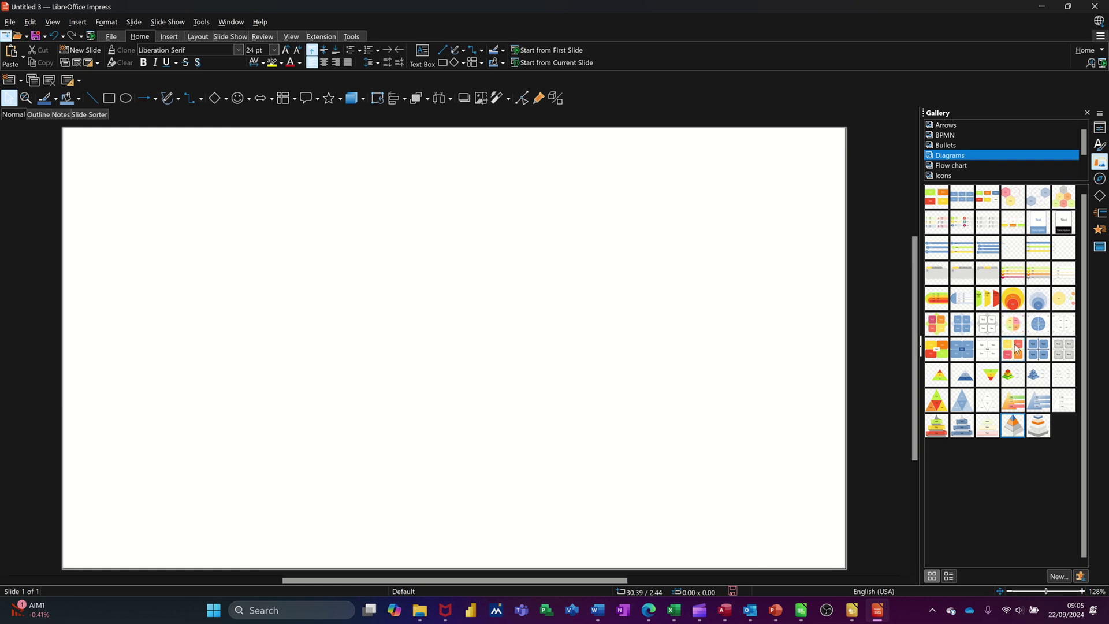
Drag the Pyramid-3d diagram from the Diagrams gallery onto the centre of the slide.
click(1100, 163)
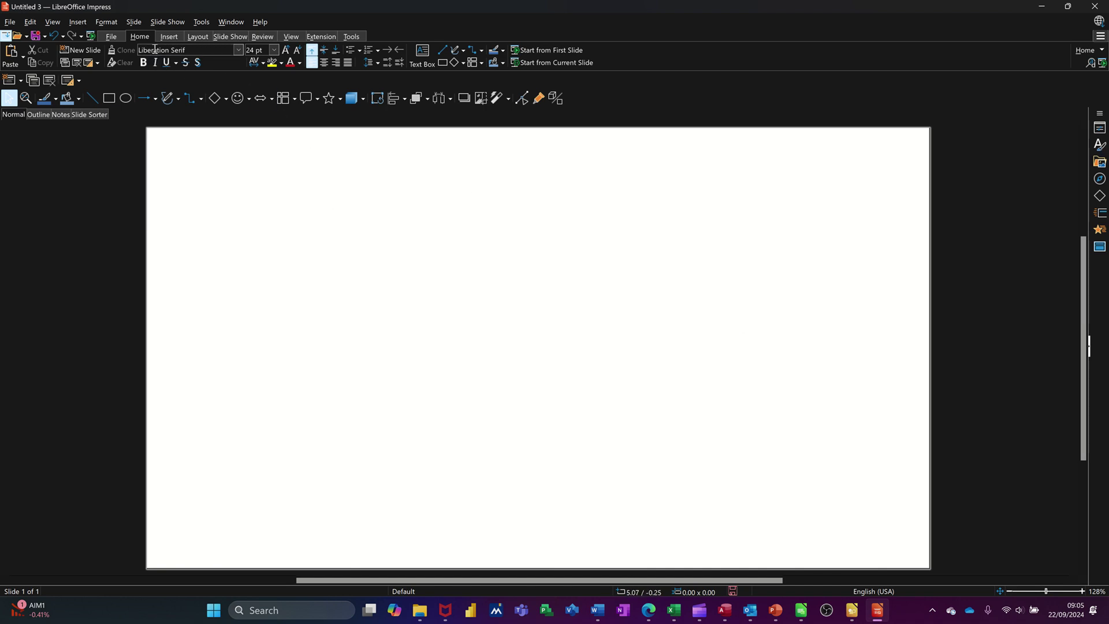
click(168, 36)
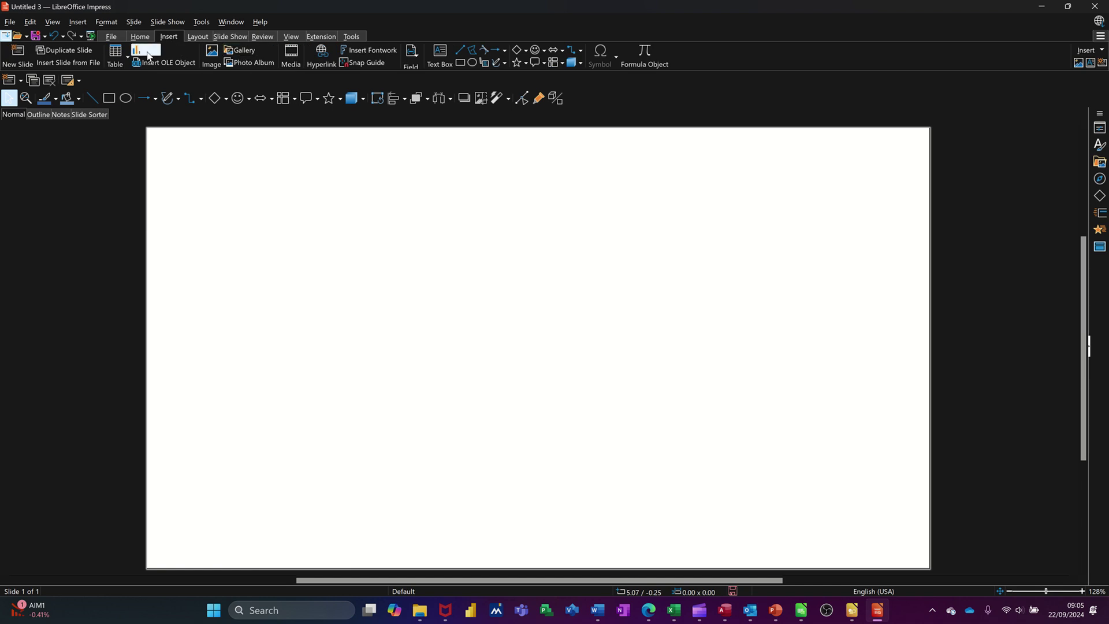
click(239, 50)
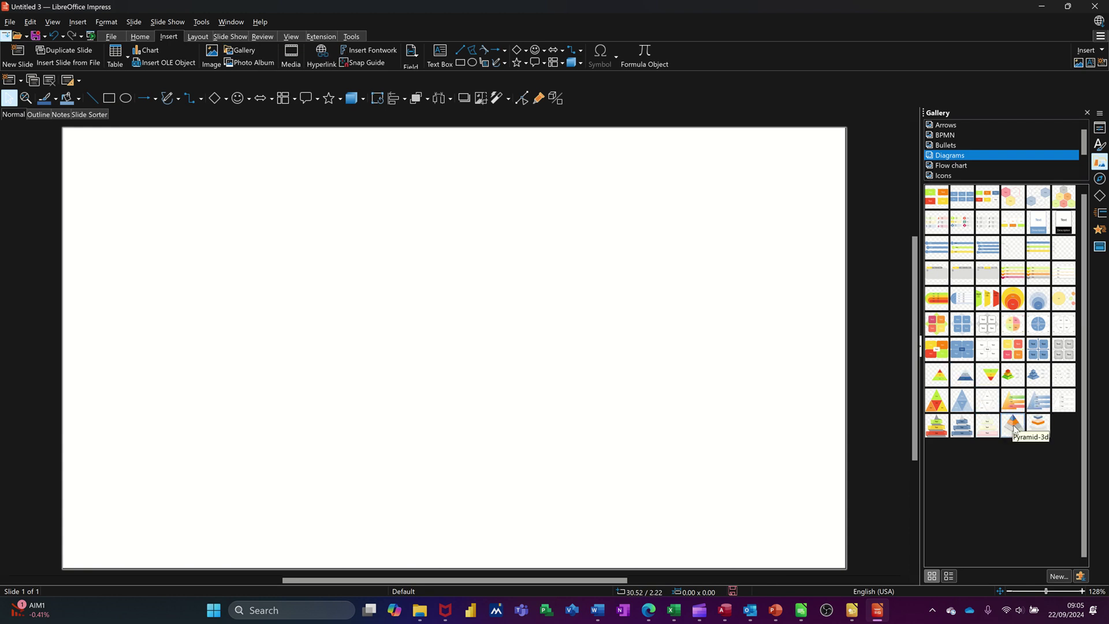
mouse_move(1015, 427)
mouse_down()
mouse_move(517, 288)
mouse_move(433, 235)
mouse_move(452, 240)
mouse_move(482, 291)
mouse_move(481, 344)
mouse_up()
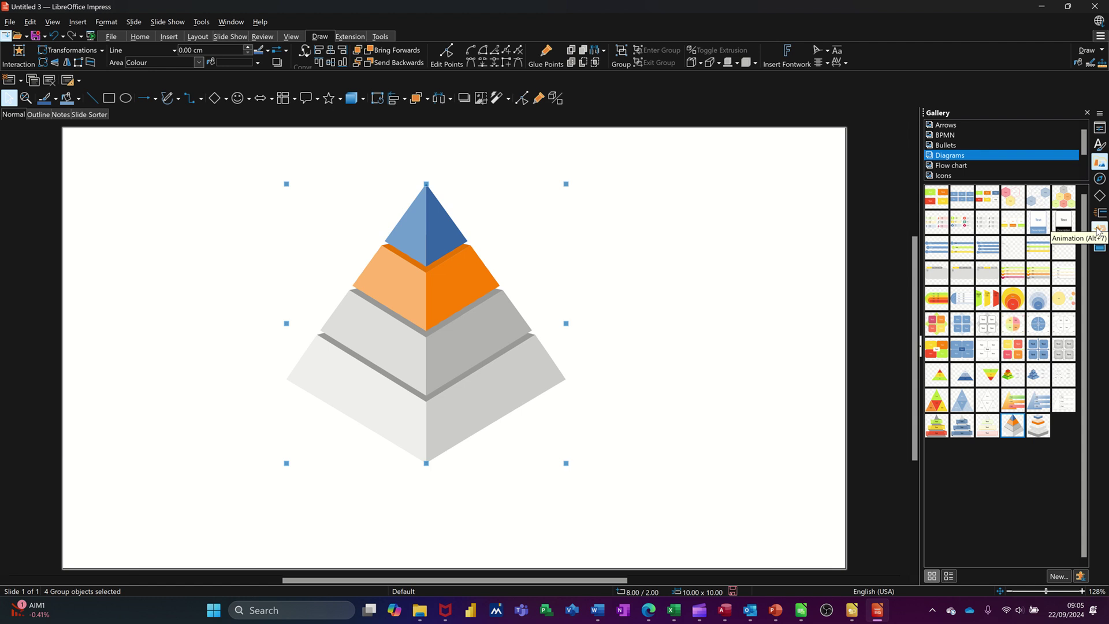
Give the pyramid a Fly in Slow entrance, starting on click, from bottom.
click(1098, 230)
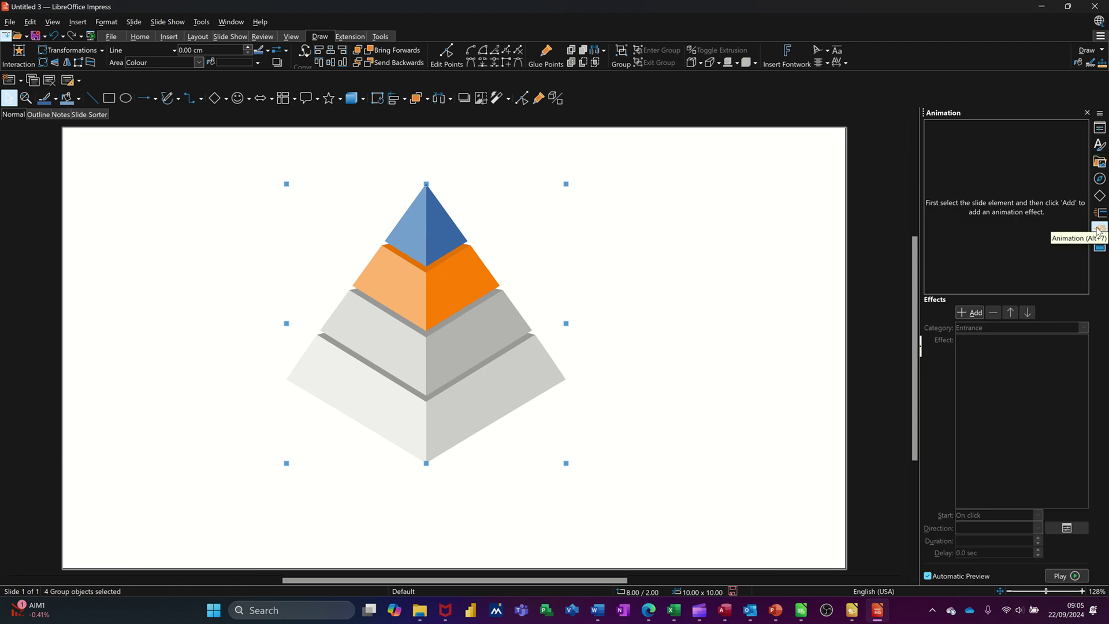
click(972, 315)
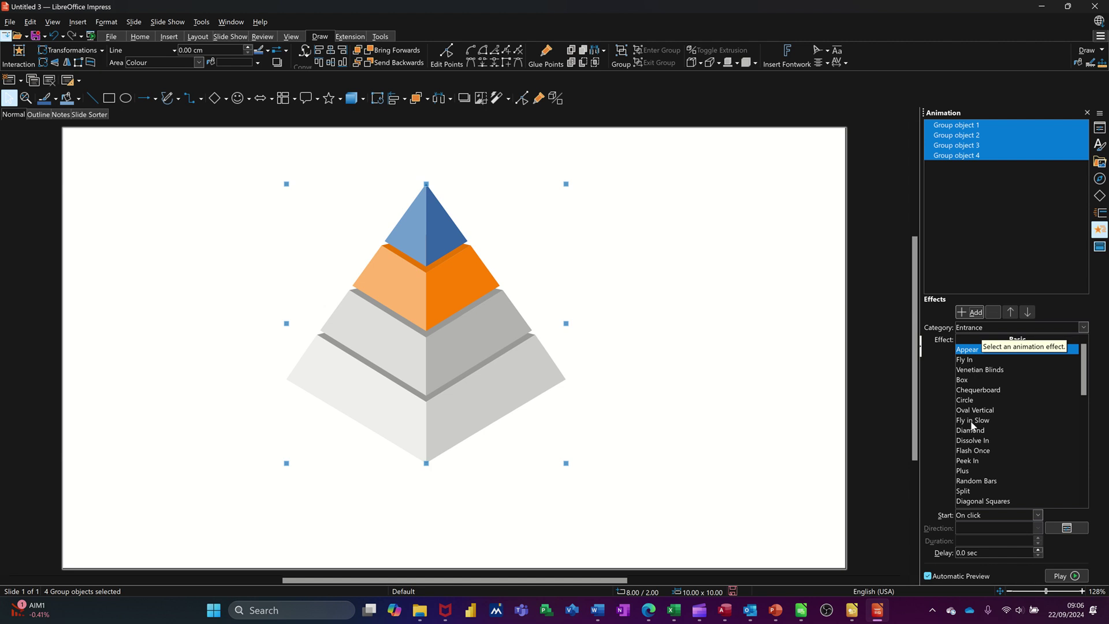
click(971, 421)
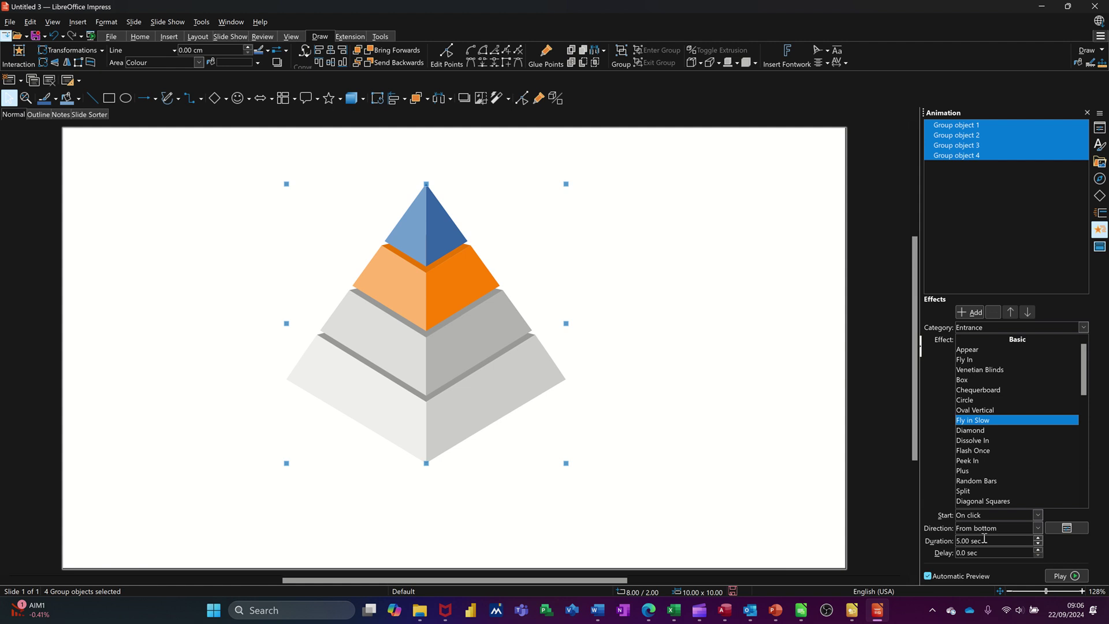
click(1040, 515)
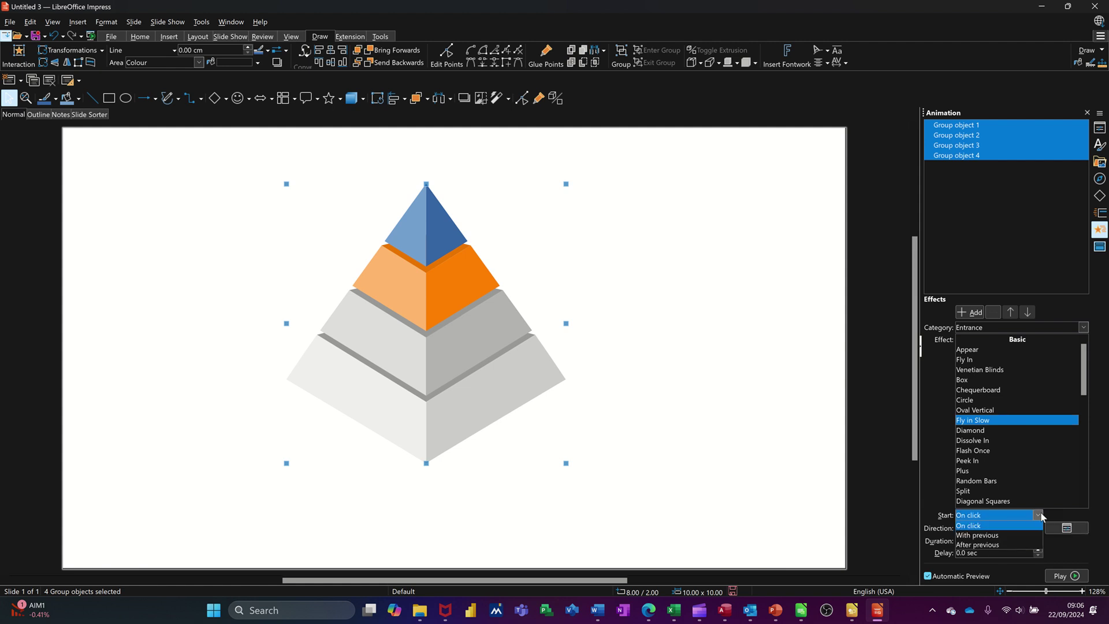
click(1040, 514)
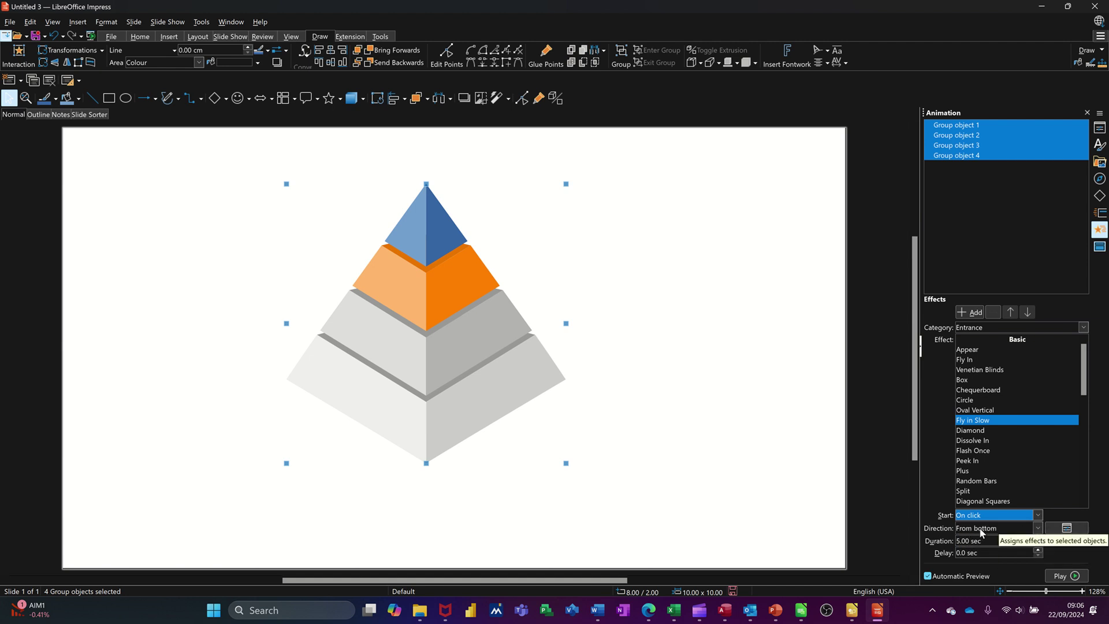
click(1039, 529)
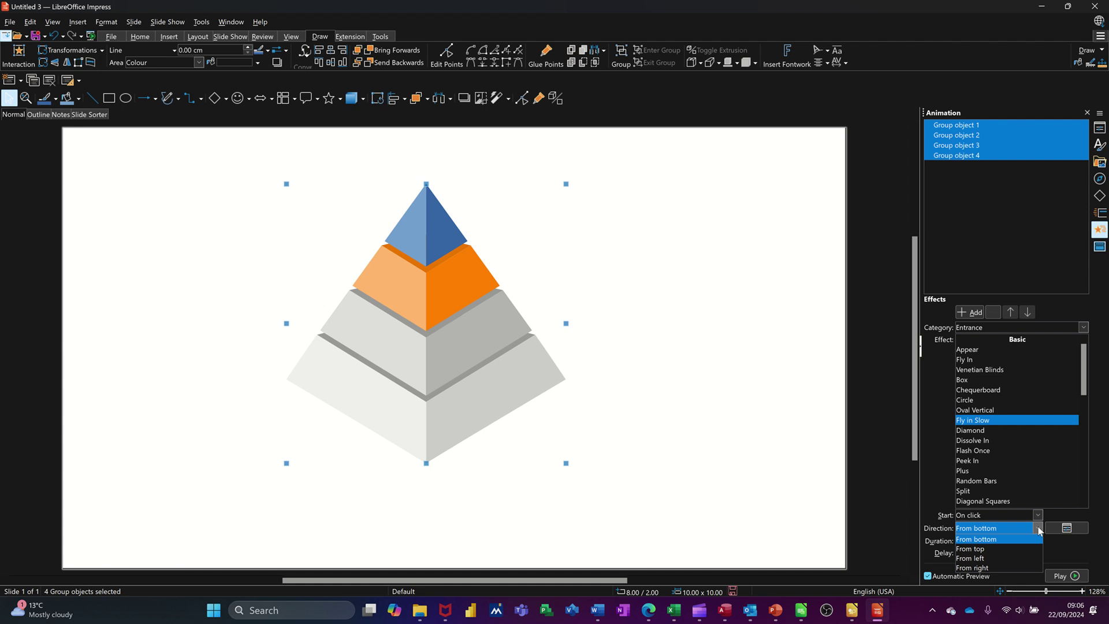
click(1039, 529)
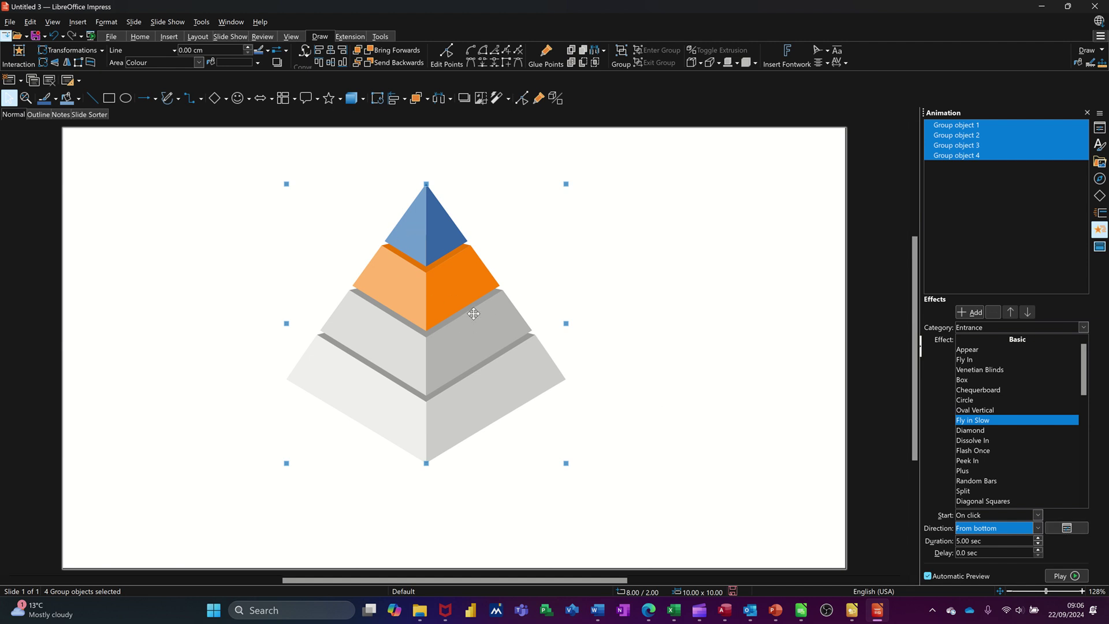
In Effect Options, dim the pyramid with Light Lime 4 after the animation.
click(1066, 528)
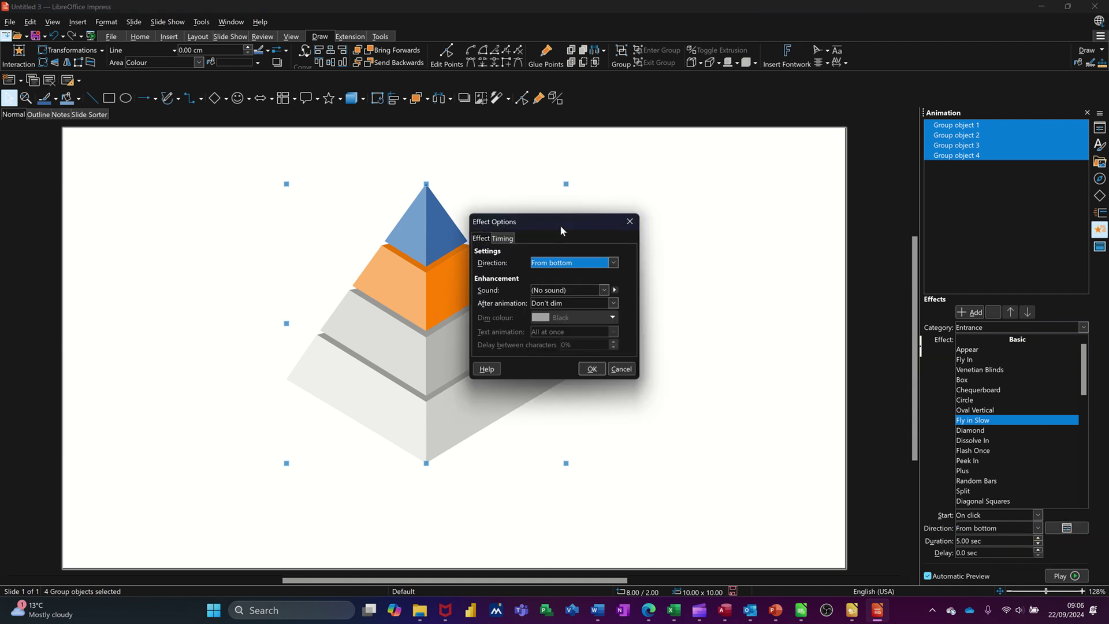
drag(565, 217, 729, 238)
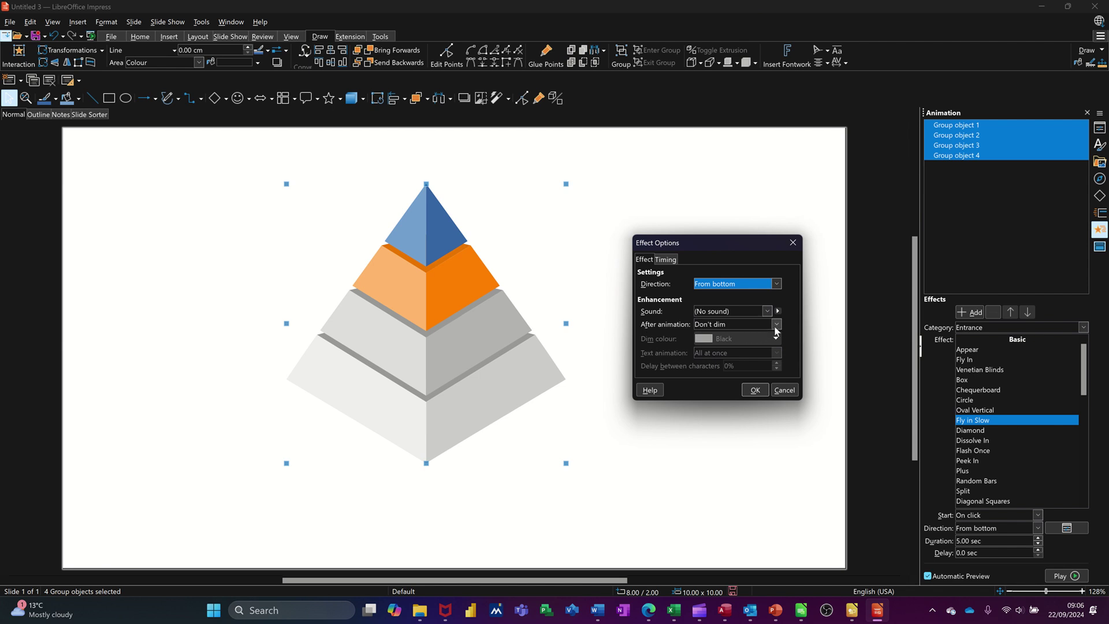
click(776, 325)
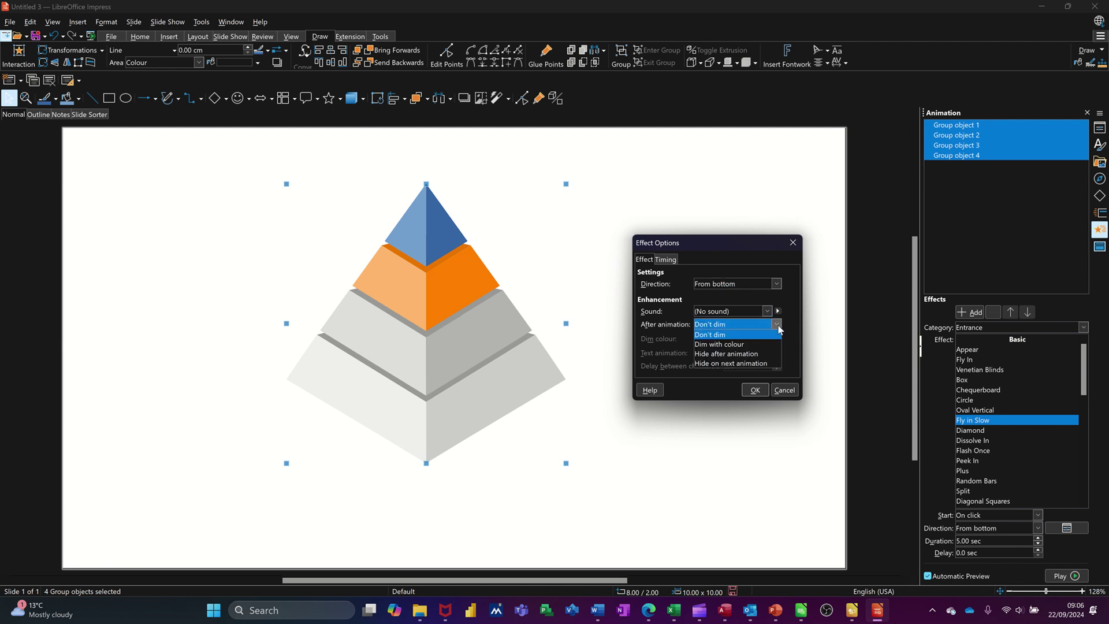
click(743, 345)
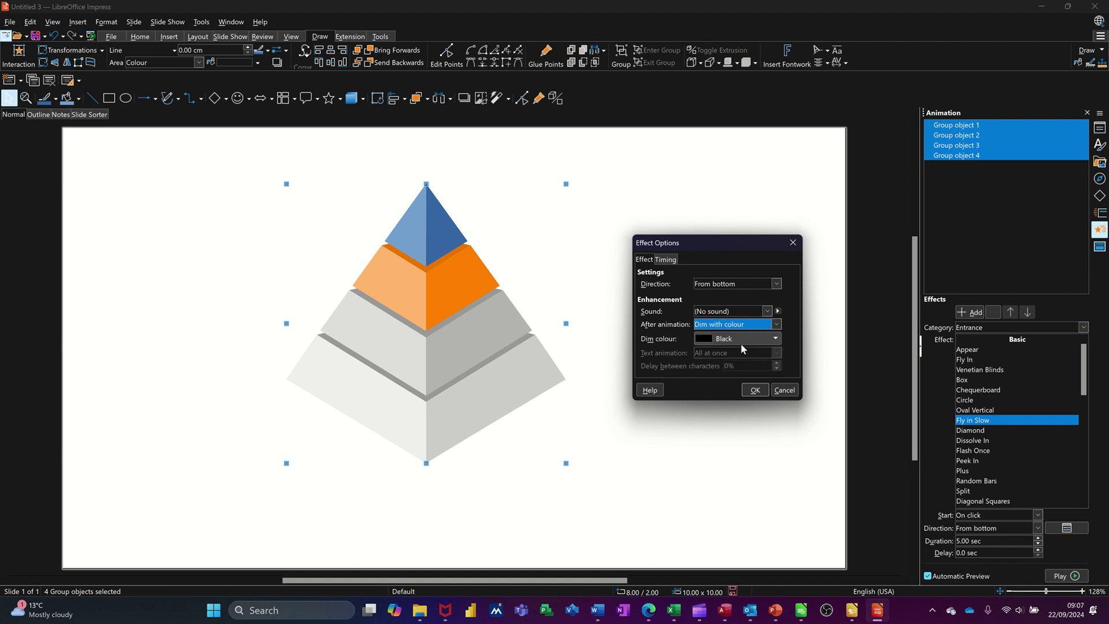
click(775, 340)
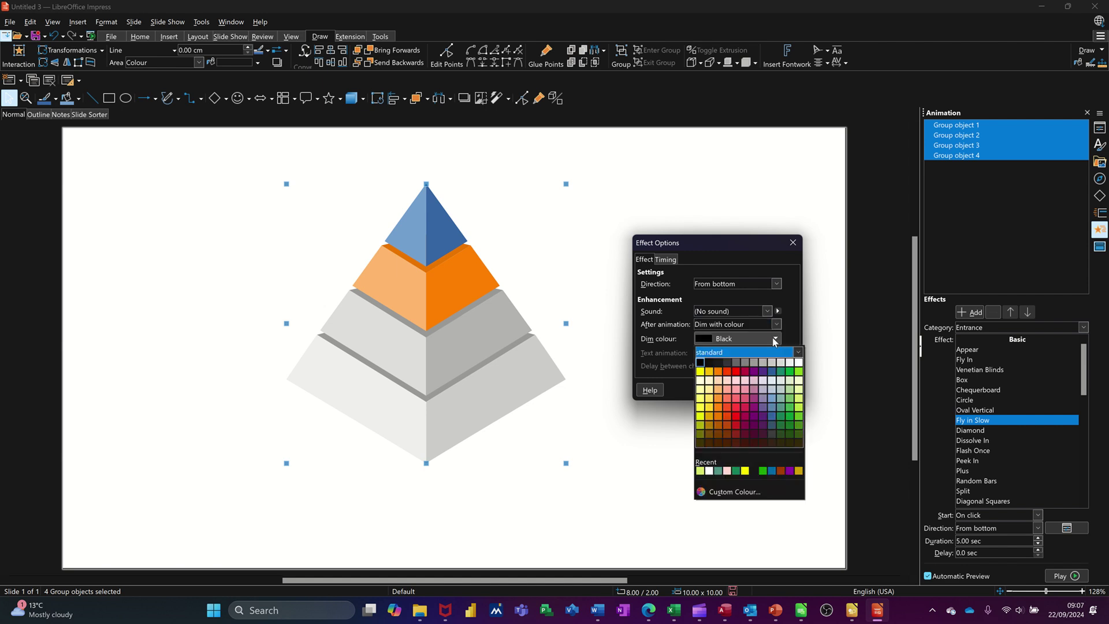
click(796, 387)
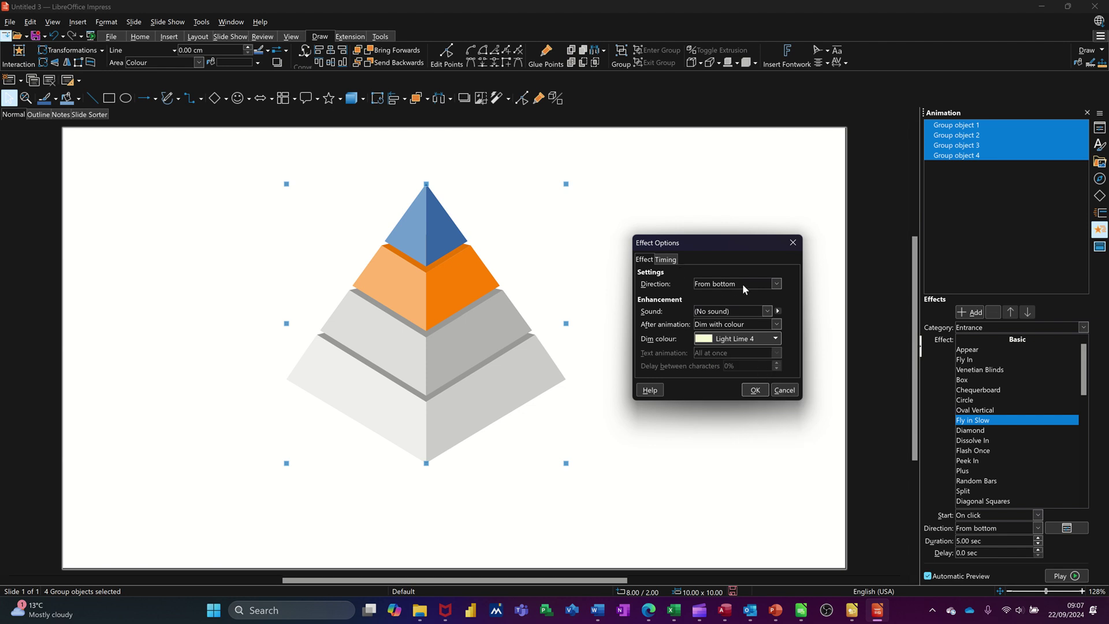
Make the effect start on click of Group object 4 and confirm.
click(668, 260)
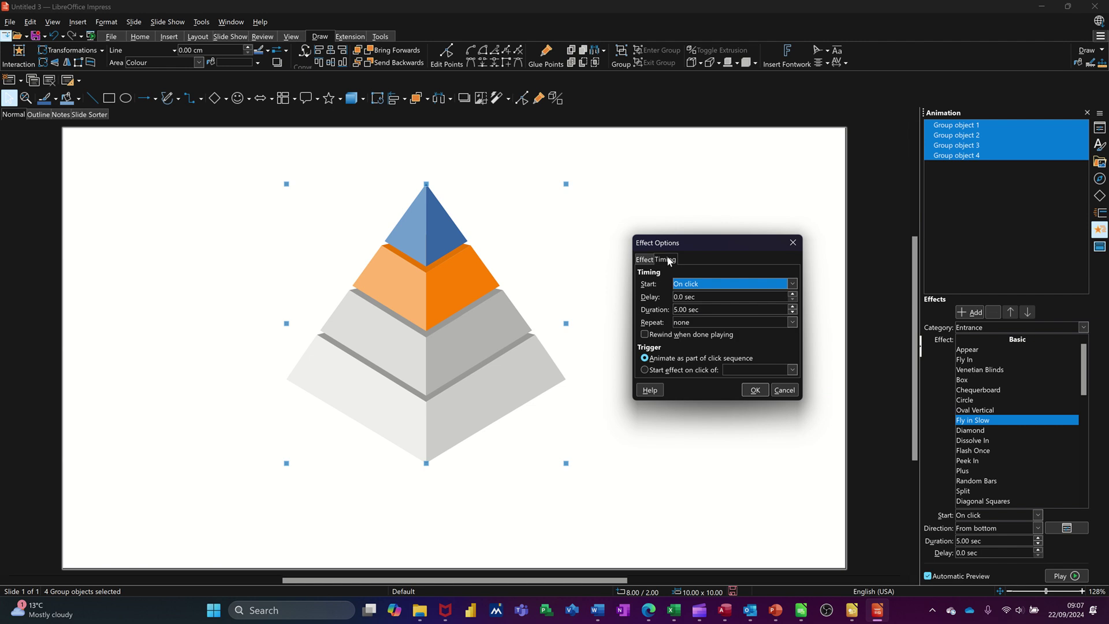
click(792, 284)
click(792, 284)
click(644, 369)
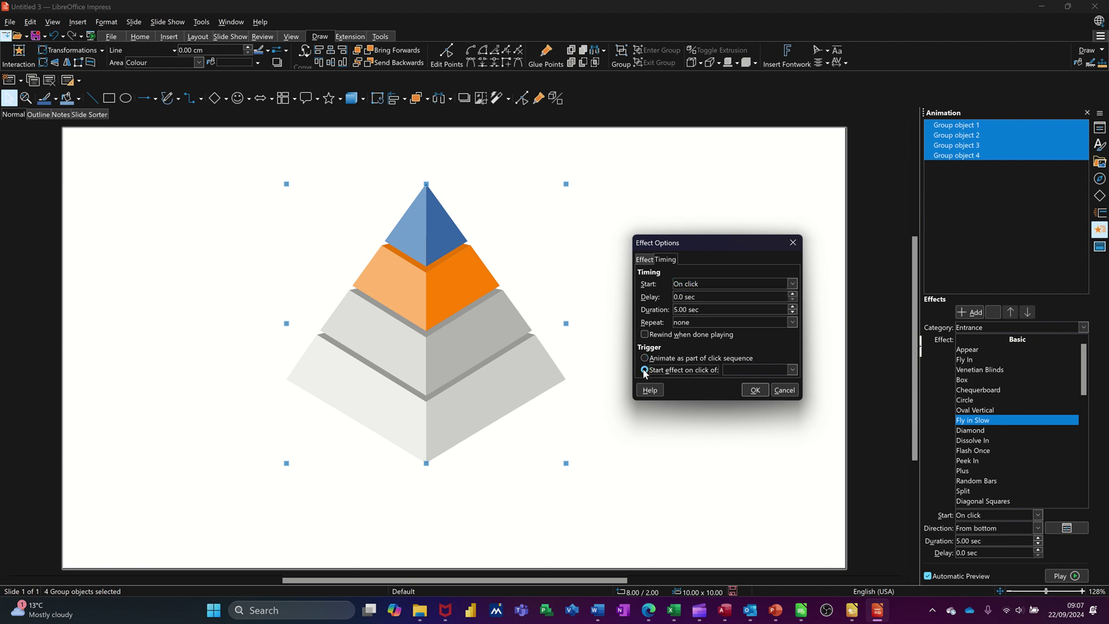
click(791, 369)
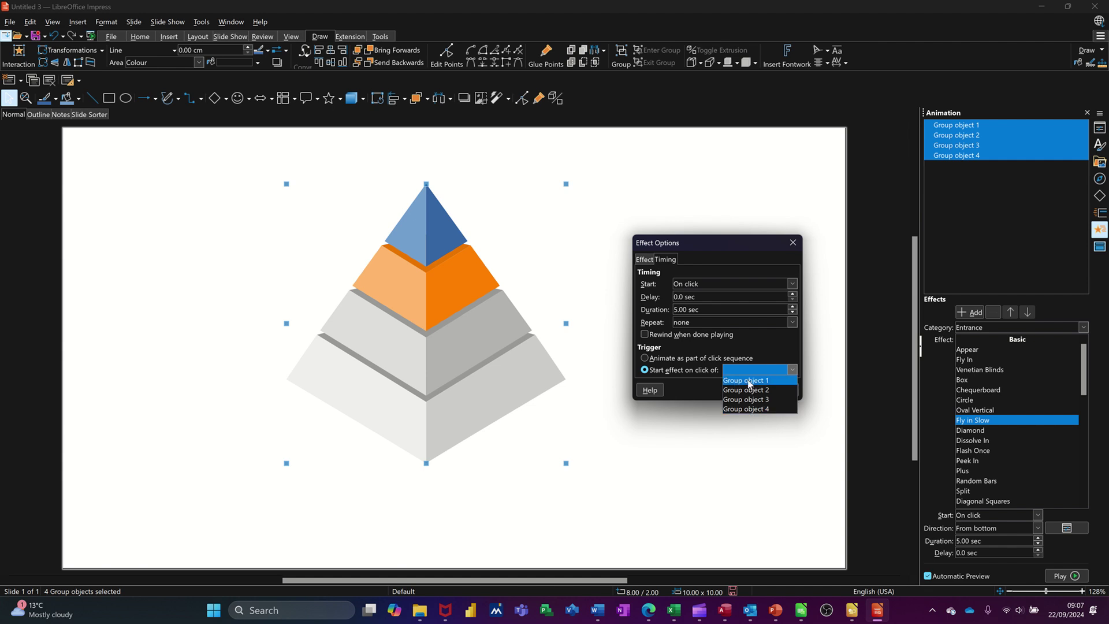
click(742, 409)
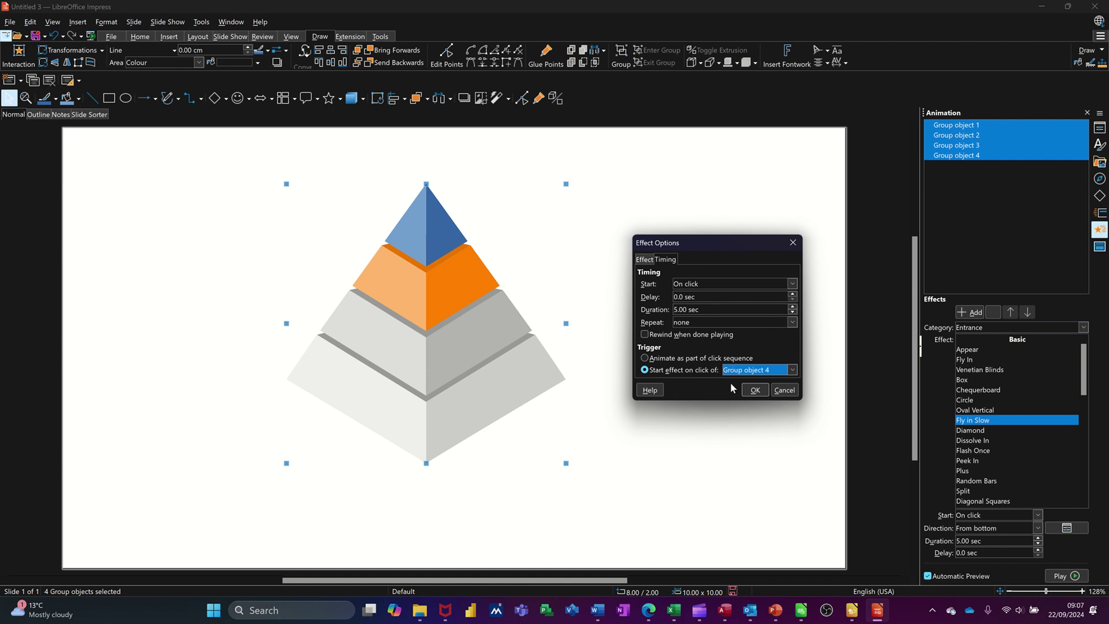
click(753, 391)
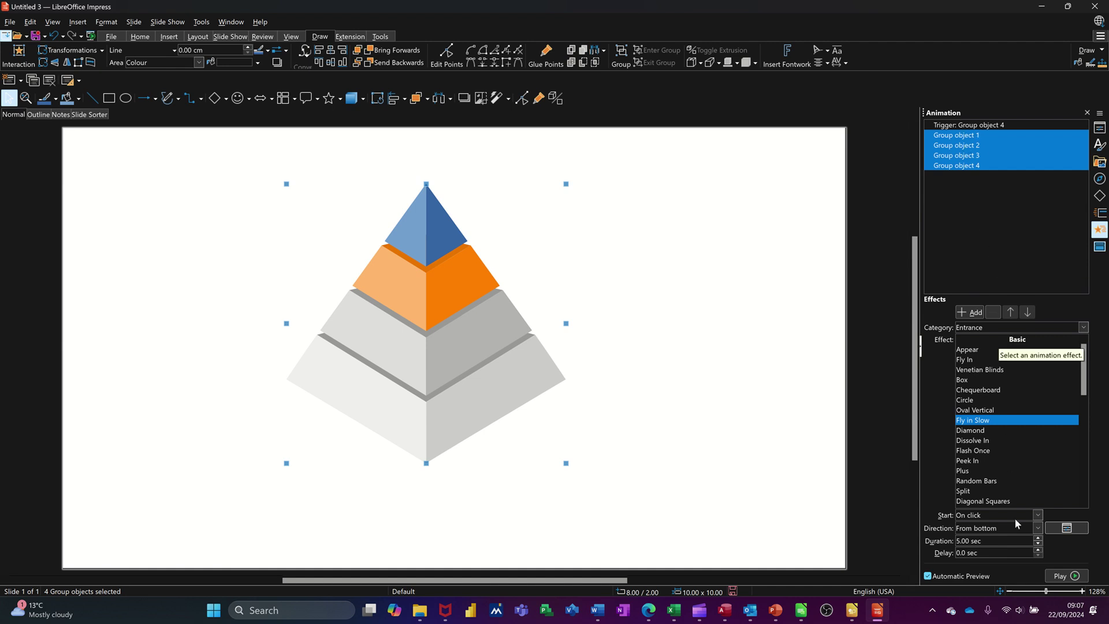
Preview the pyramid's fly-in, then move the pyramid to the slide's left edge.
click(1058, 577)
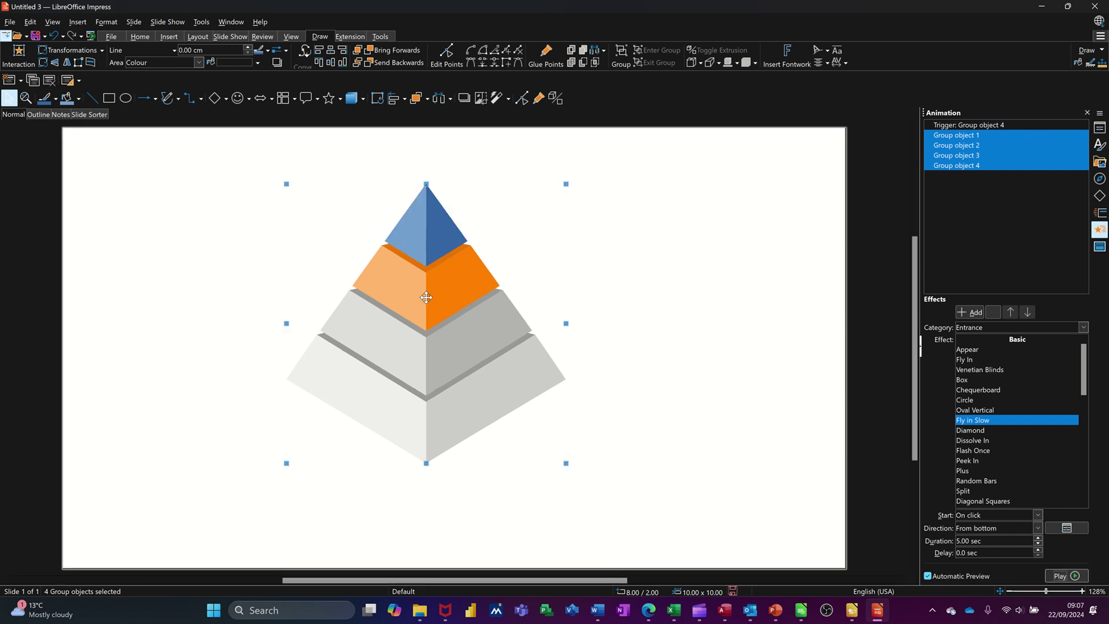
drag(426, 298, 227, 268)
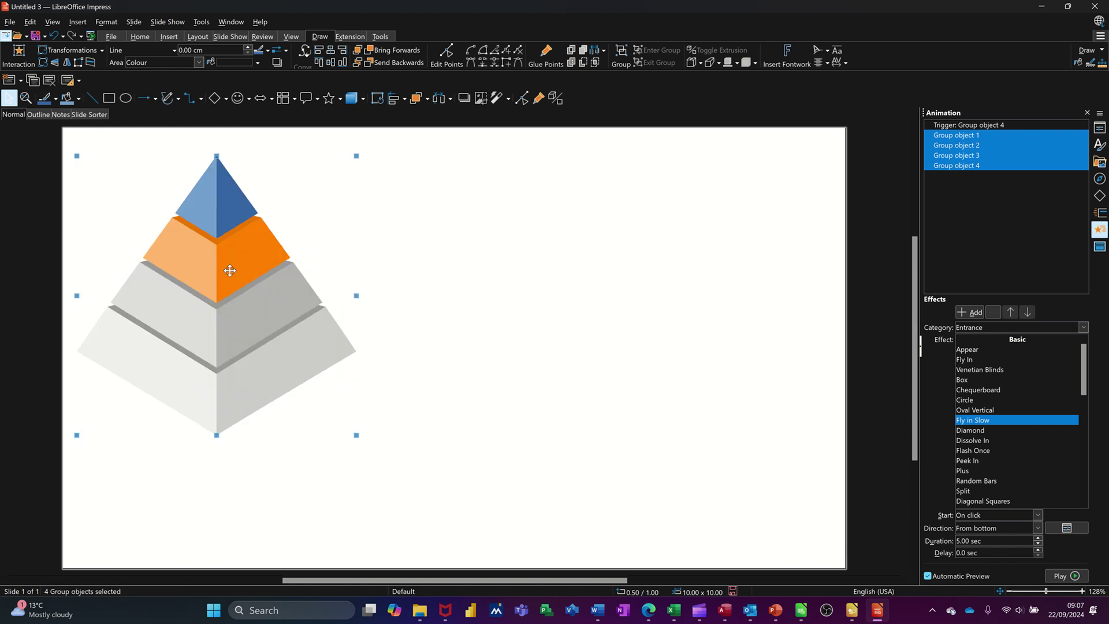
click(549, 297)
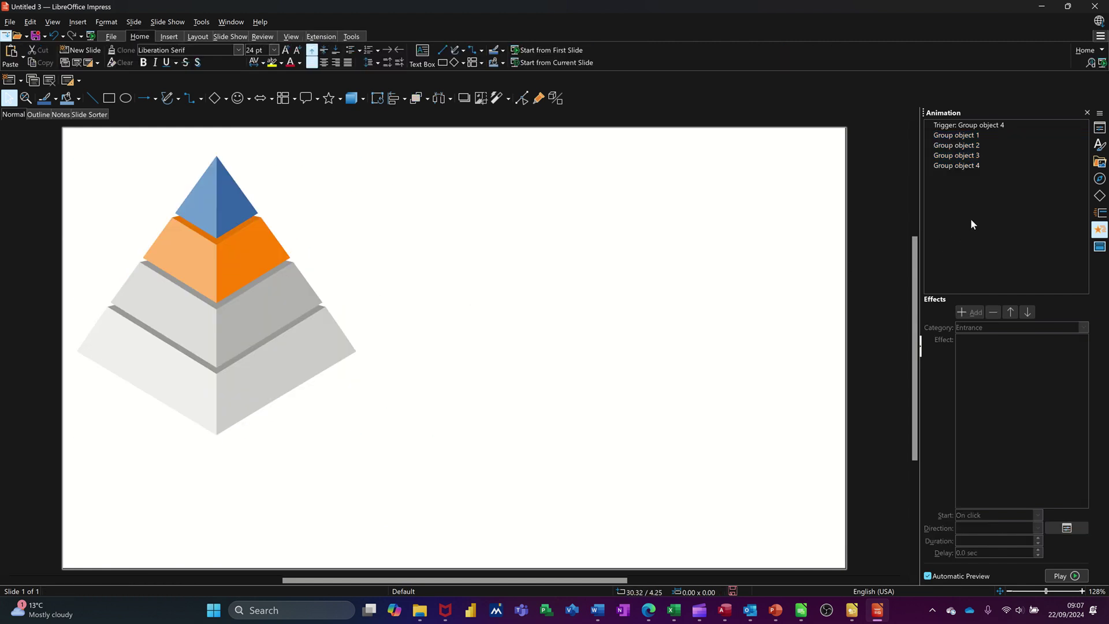
Drag the Venn-Colorful diagram from the gallery onto the slide right of the pyramid.
click(1099, 161)
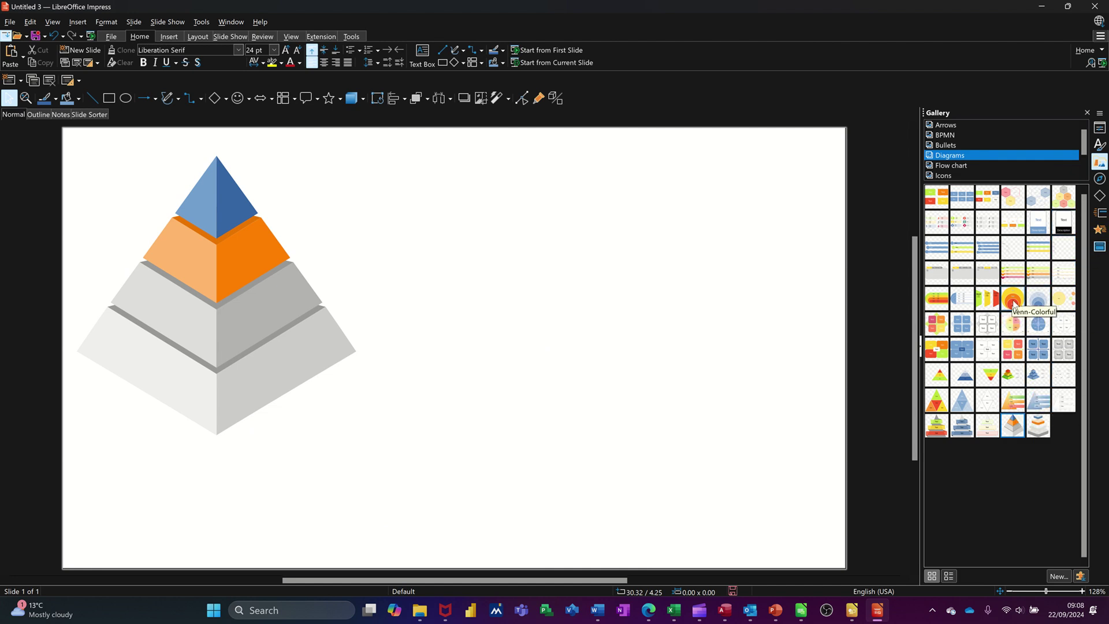
drag(1012, 299, 576, 228)
drag(609, 262, 589, 323)
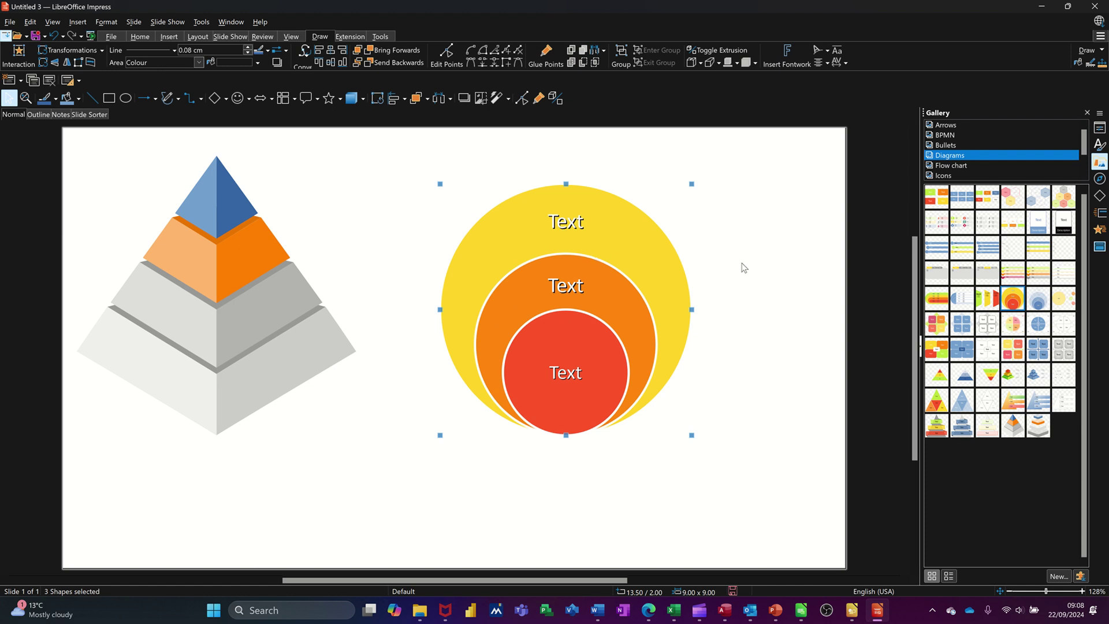
Add a Fly in Slow entrance effect to the three Venn circles.
click(1100, 231)
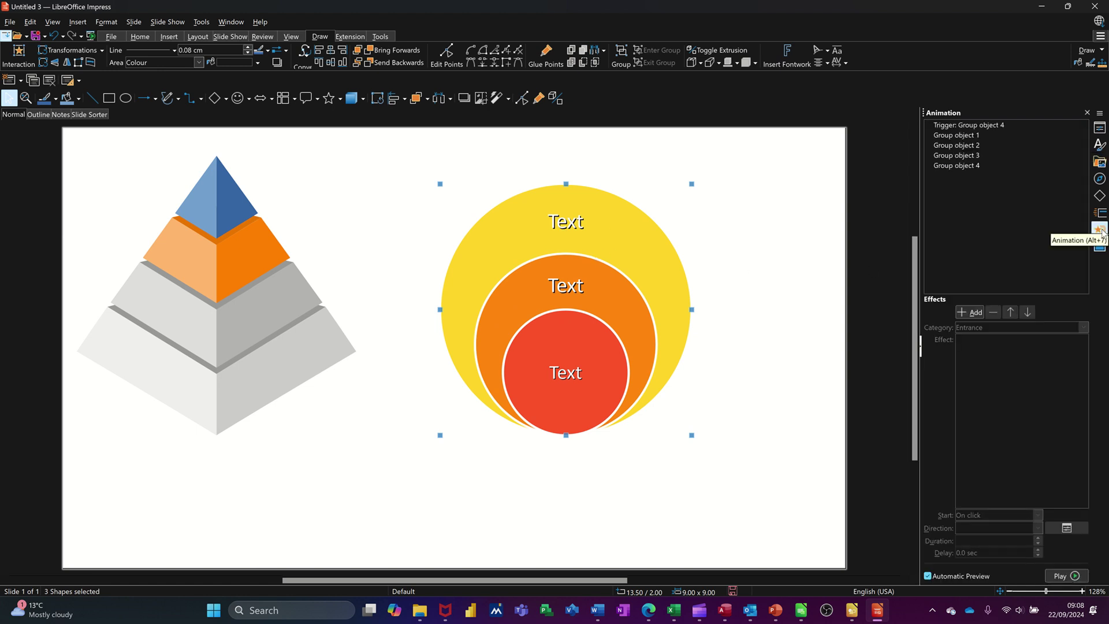
click(972, 312)
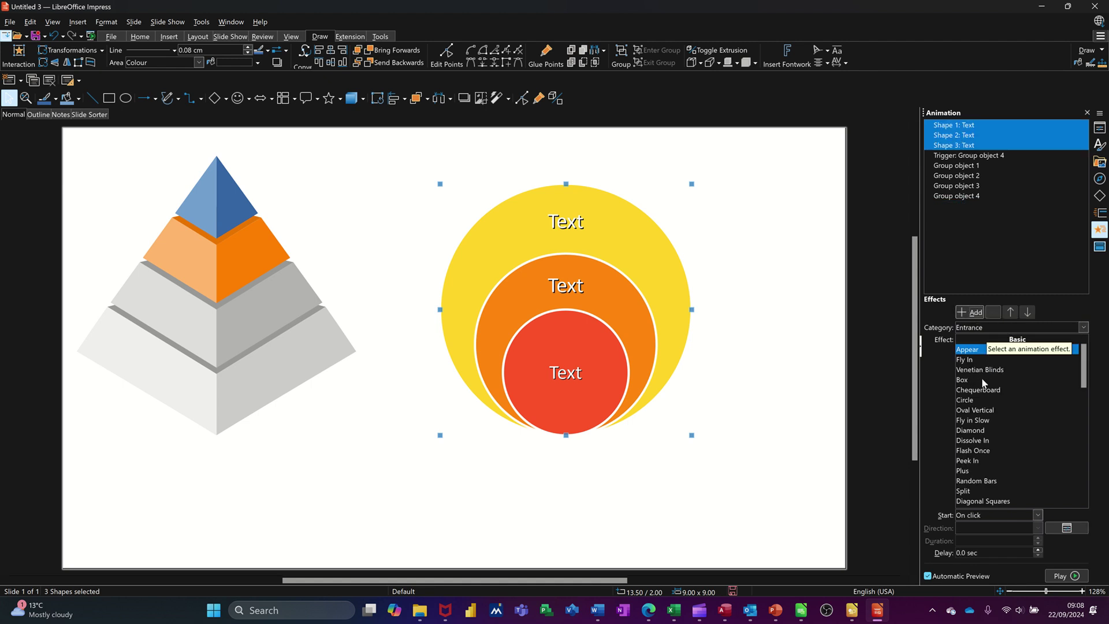
click(972, 421)
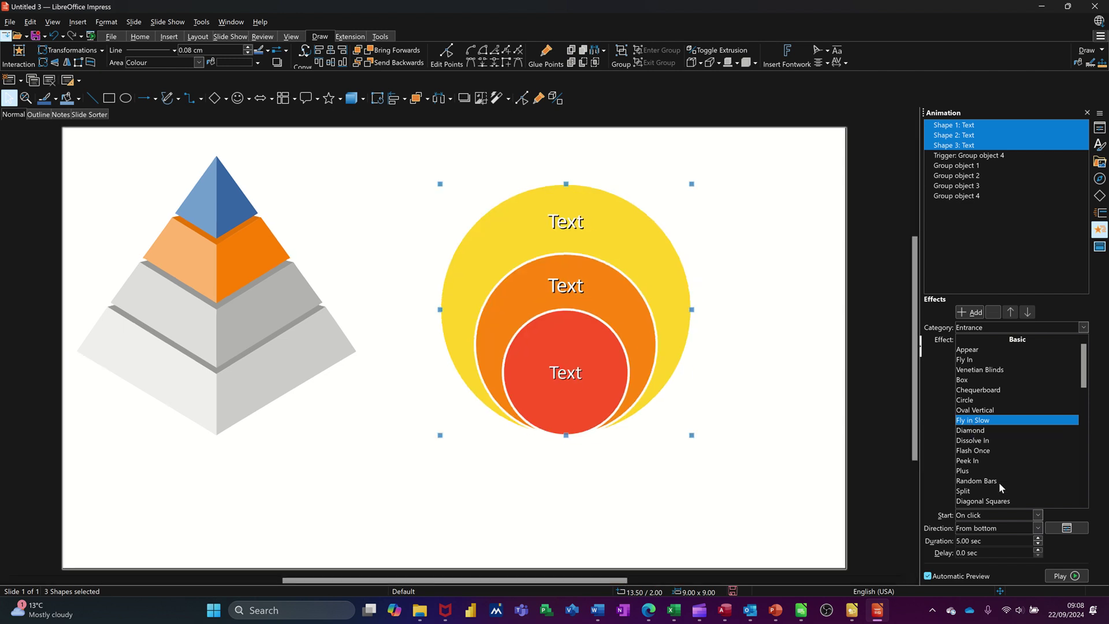
Set the circles' text animation to group By 1st level paragraphs.
click(1067, 529)
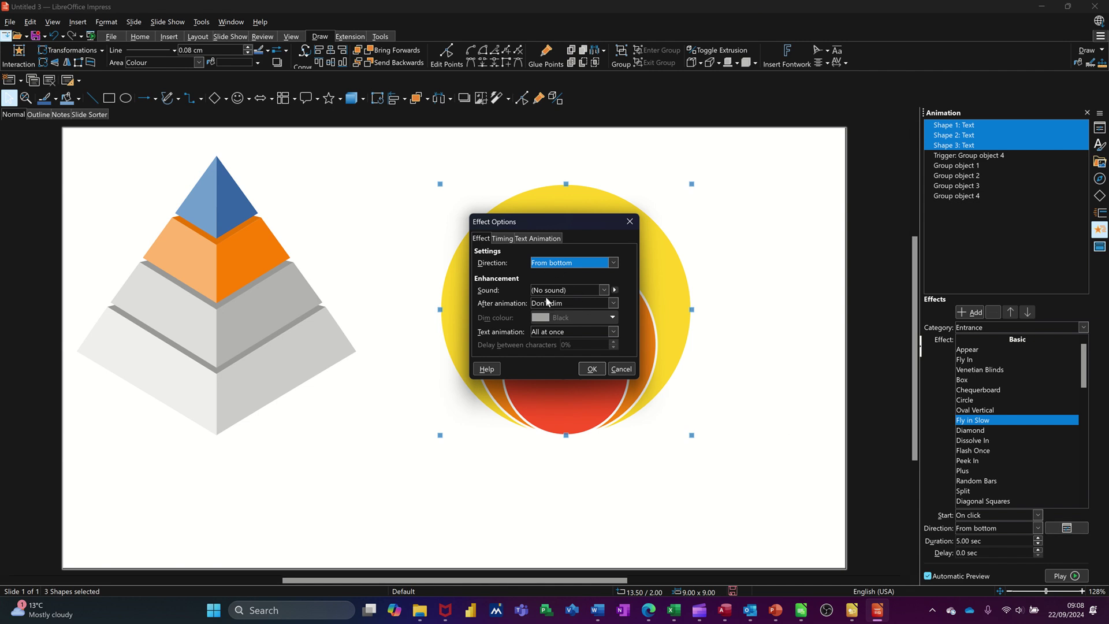
click(533, 239)
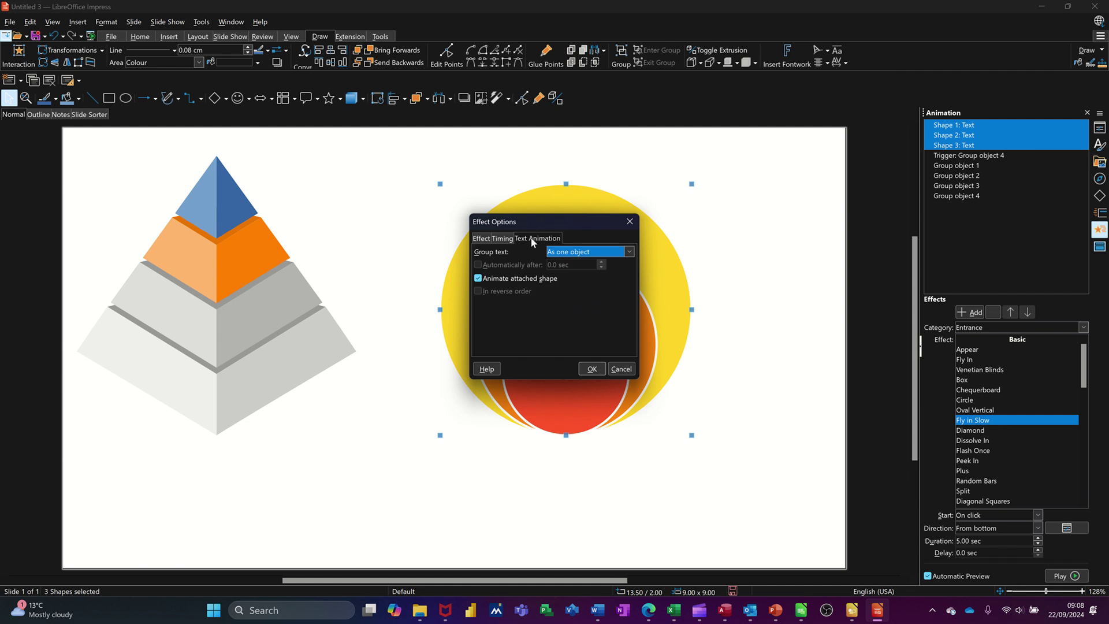
click(629, 251)
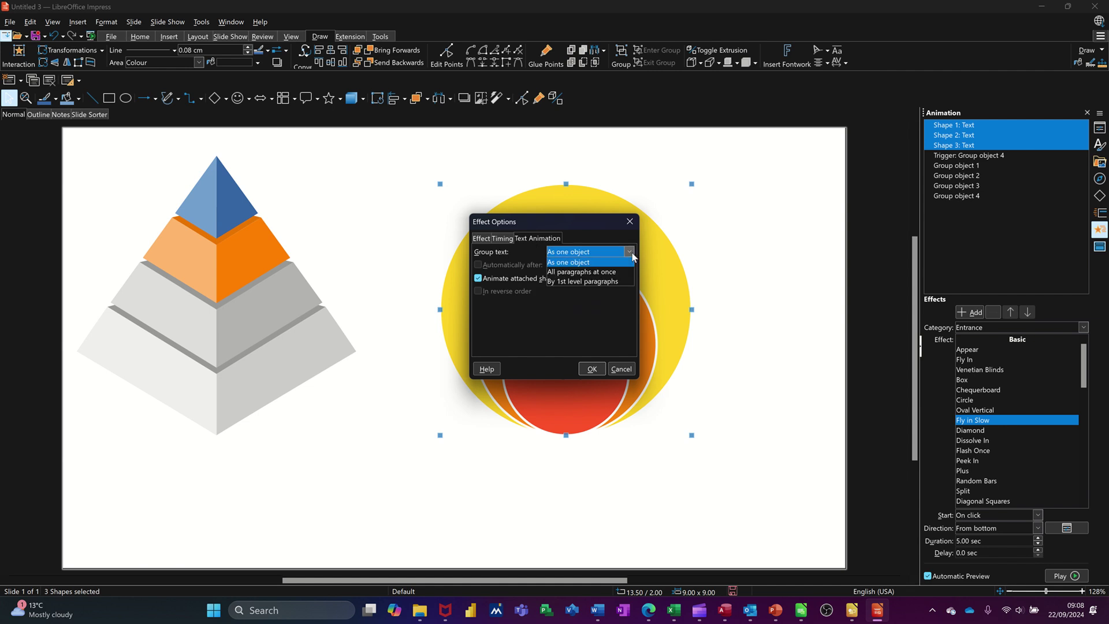
click(566, 282)
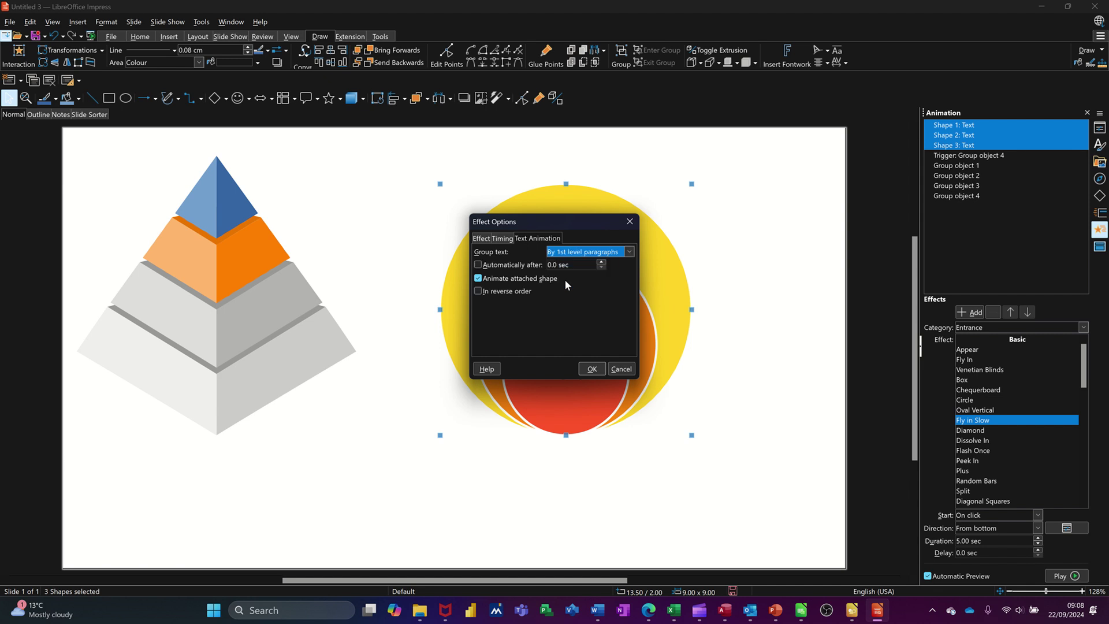
click(591, 368)
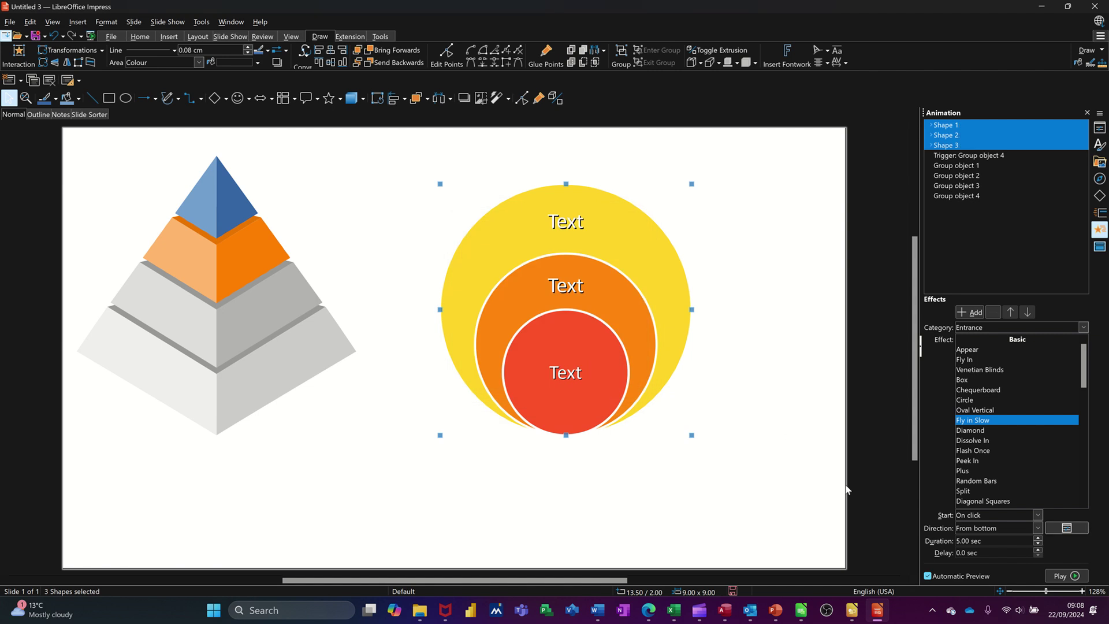
click(1050, 576)
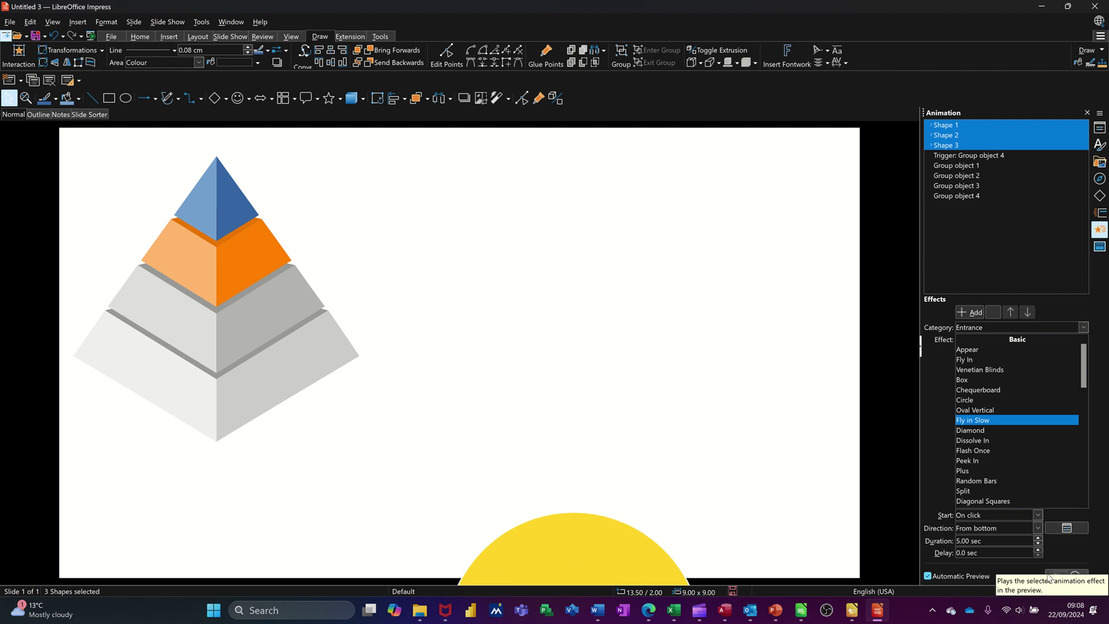